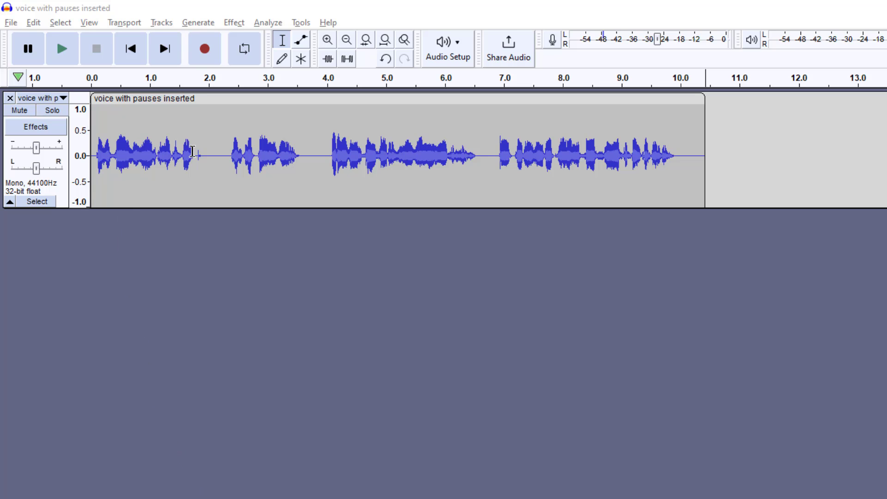
# Play the voice recording from the start, then select the whole clip with Ctrl+A.
pyautogui.moveTo(209, 139); pyautogui.dragTo(219, 148)
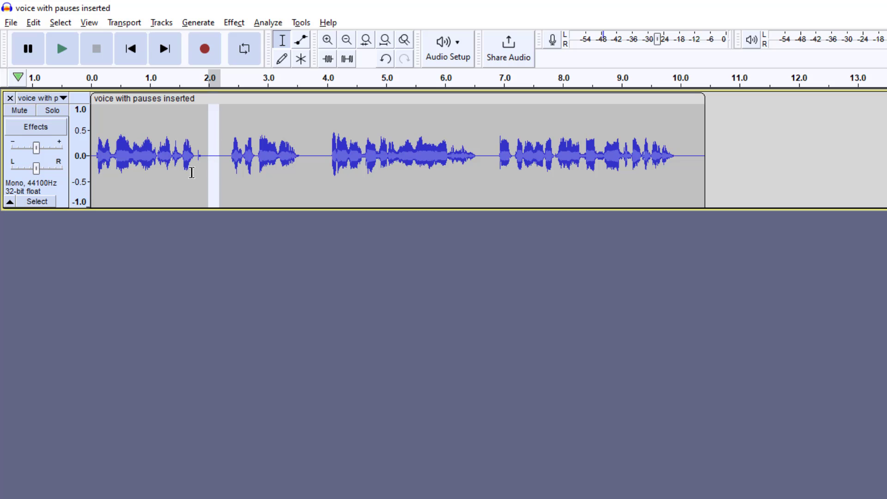
pyautogui.click(154, 242)
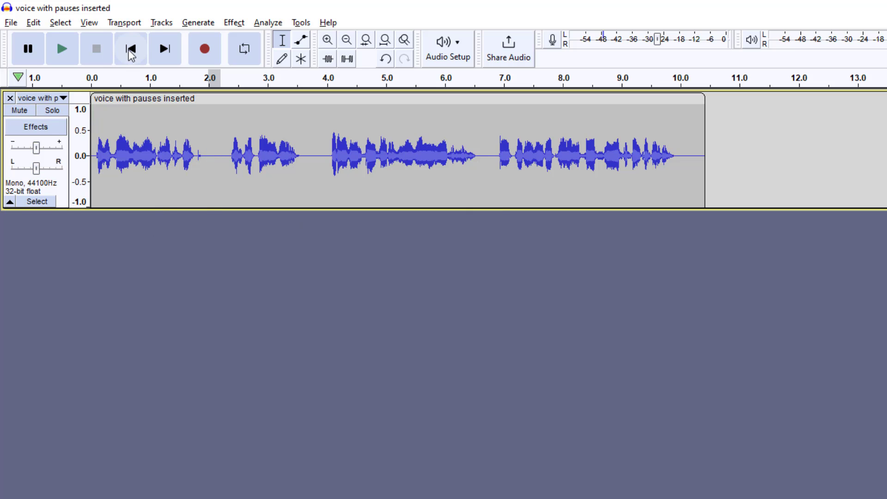
pyautogui.click(62, 49)
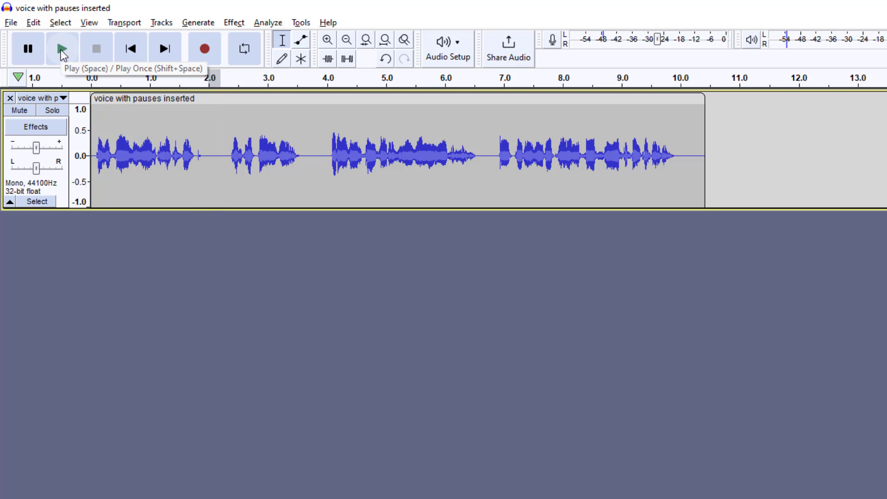
pyautogui.click(122, 41)
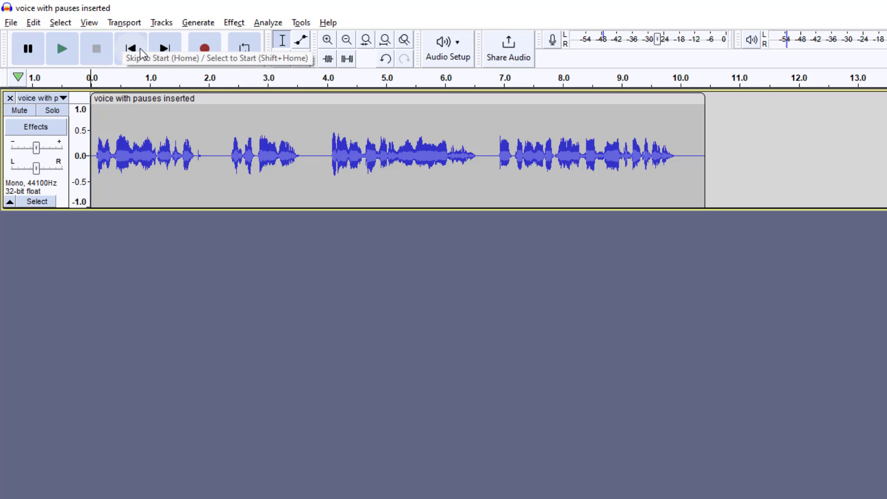
pyautogui.click(70, 55)
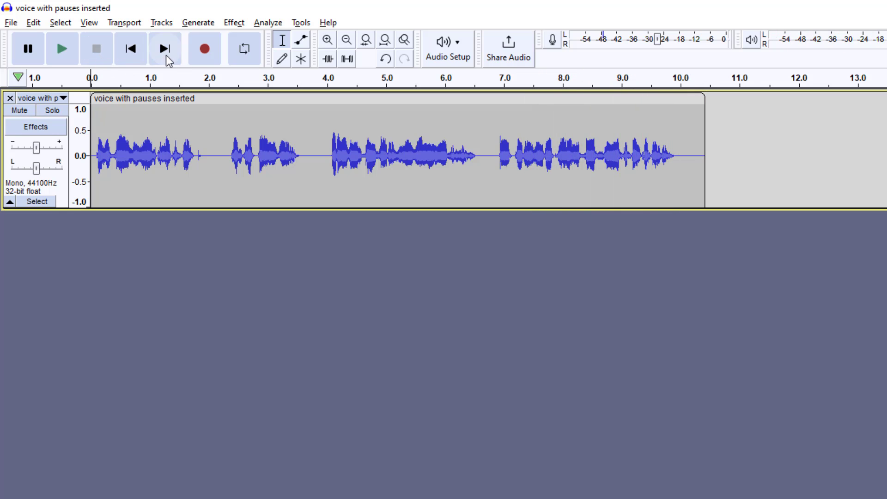
pyautogui.click(144, 113)
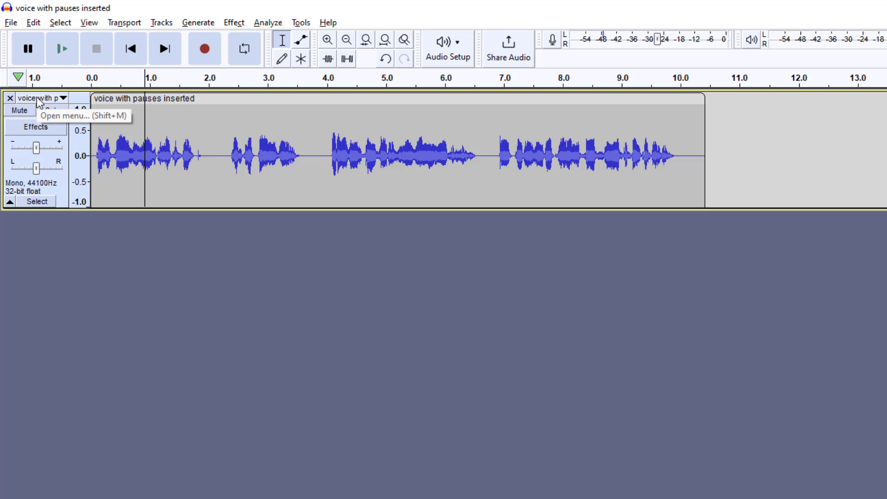
pyautogui.hotkey('ctrl', 'a')
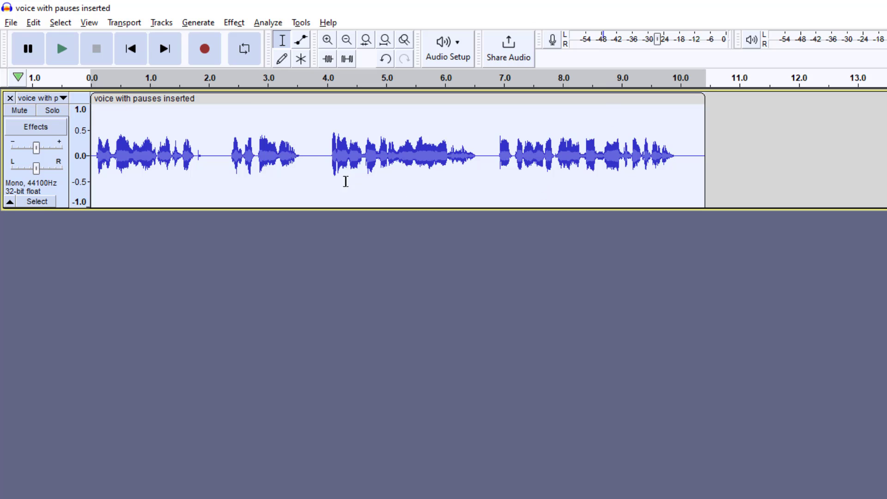
# Set Change Speed to a 0.930 multiplier (−7%, 11.22 s) and preview it.
pyautogui.click(236, 24)
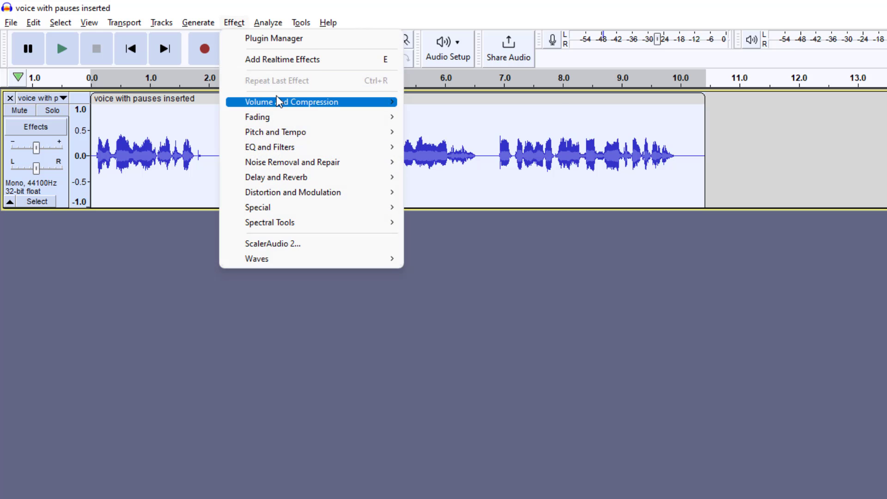
pyautogui.moveTo(279, 101)
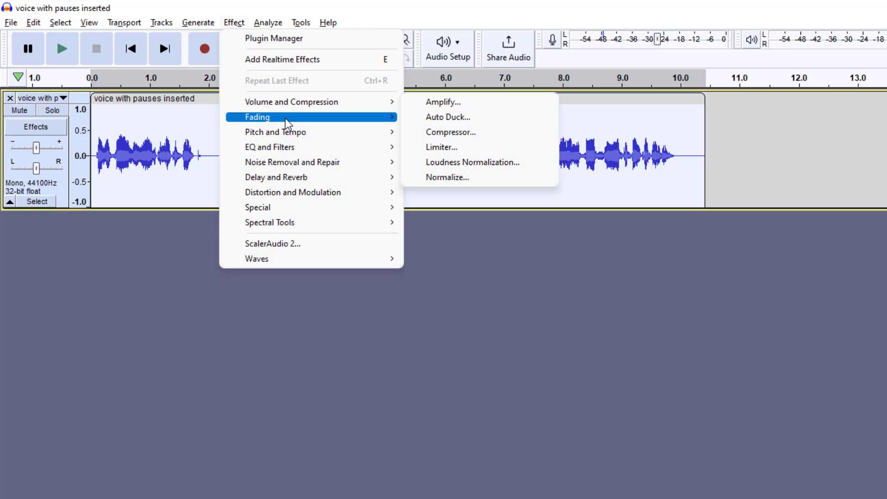
pyautogui.moveTo(295, 132)
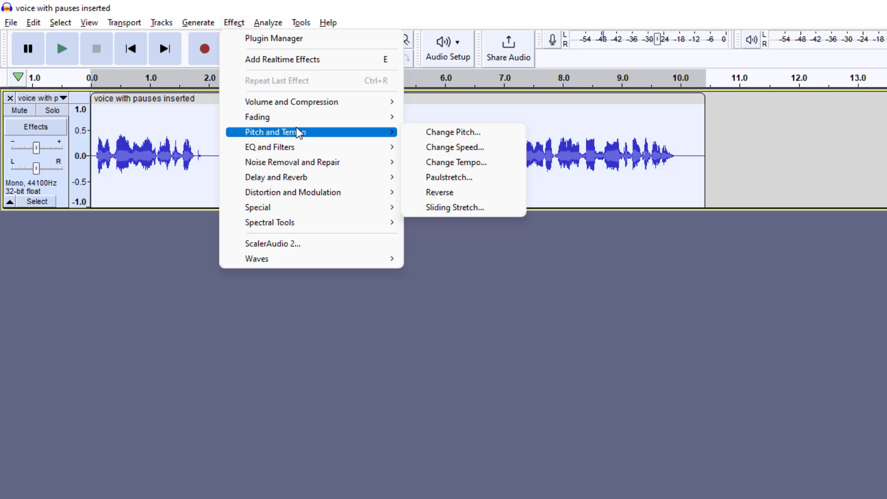
pyautogui.click(475, 148)
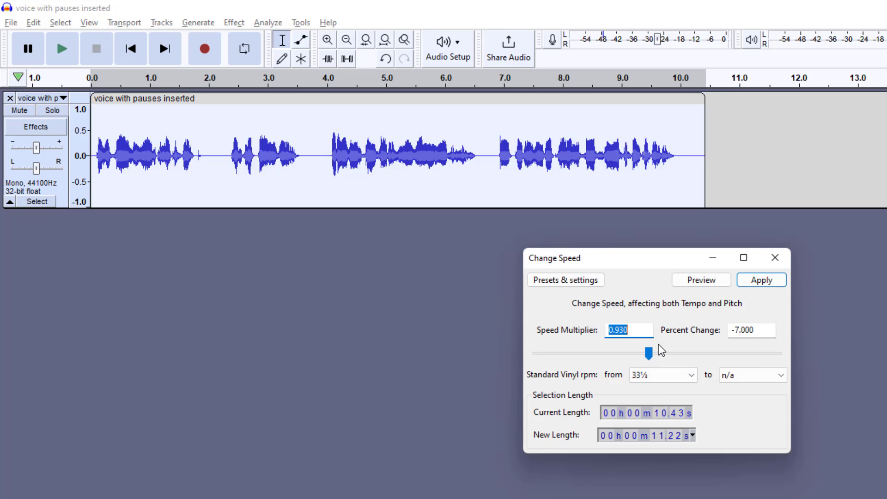
pyautogui.click(702, 282)
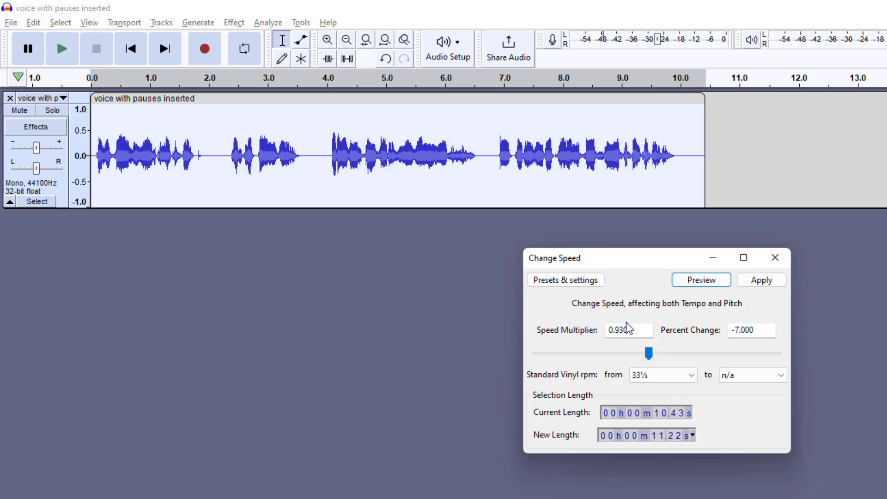
# Apply the speed change, then preview and apply a +0.50 semitone (2.93%) pitch shift.
pyautogui.click(756, 282)
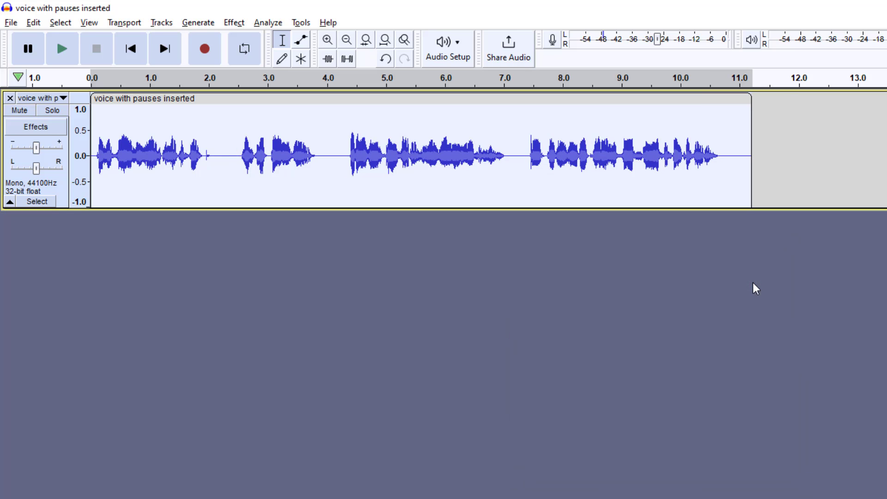
pyautogui.click(233, 22)
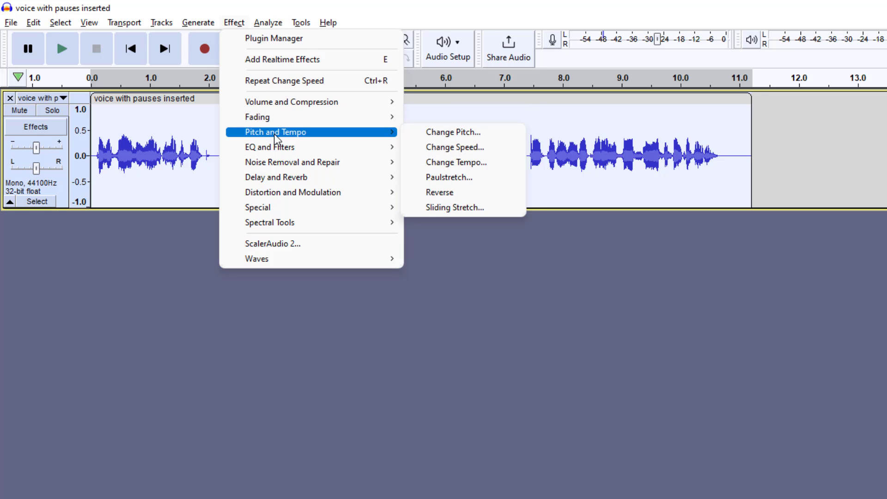
pyautogui.moveTo(387, 150)
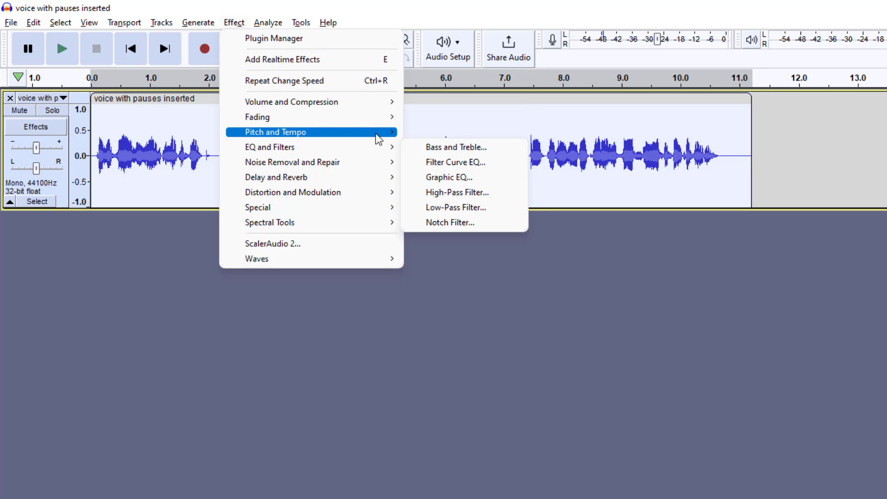
pyautogui.moveTo(379, 132)
pyautogui.click(413, 134)
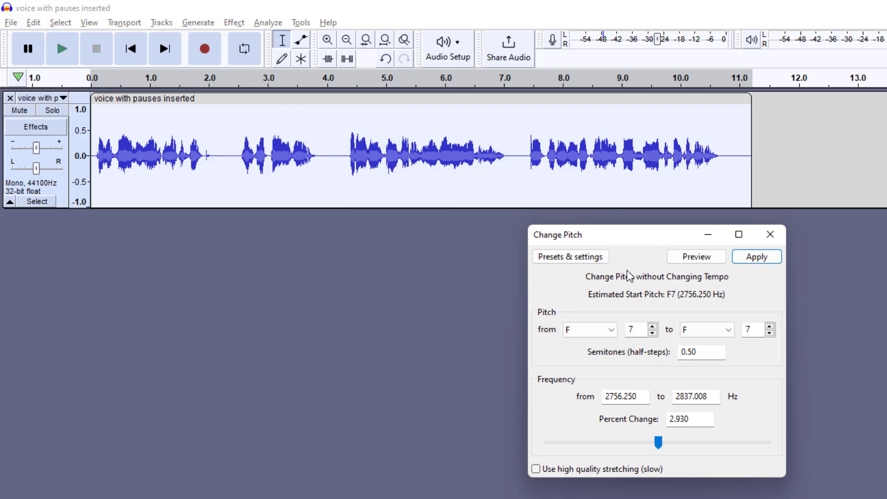
pyautogui.click(673, 263)
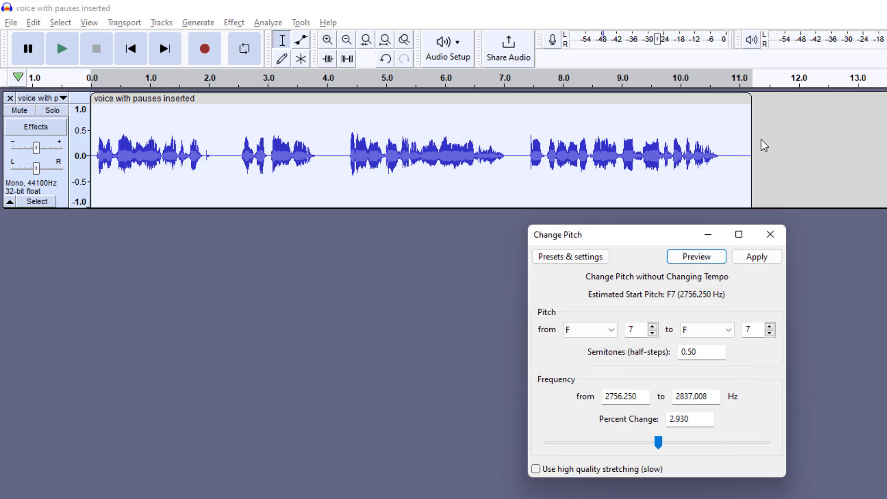
pyautogui.click(755, 258)
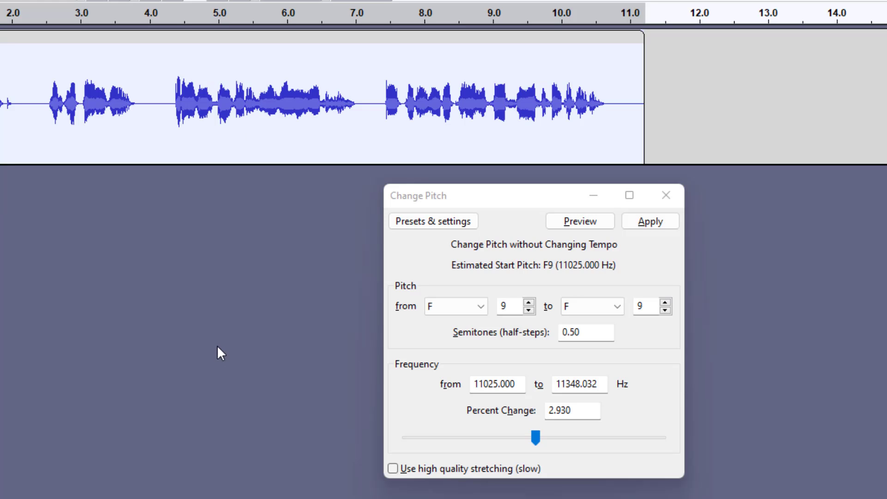
# Preview the voice with the pitch raised to about 28%, then about 102%.
pyautogui.click(527, 437)
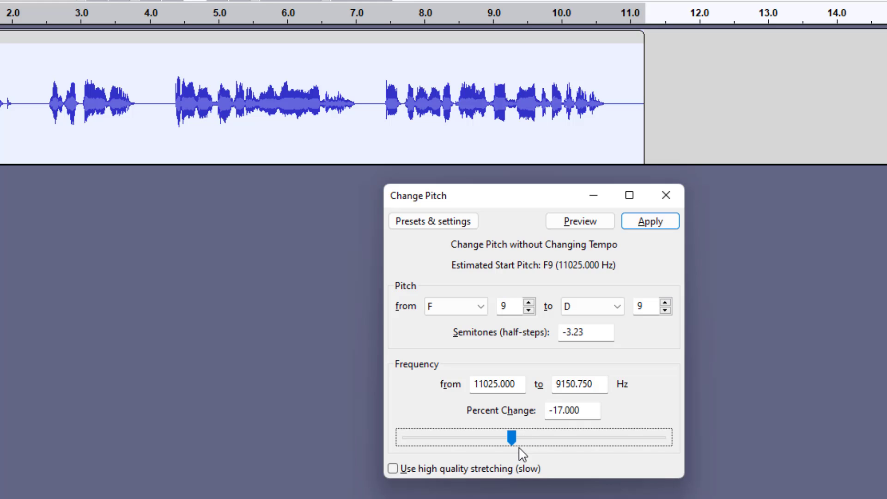
pyautogui.moveTo(513, 442); pyautogui.dragTo(551, 439)
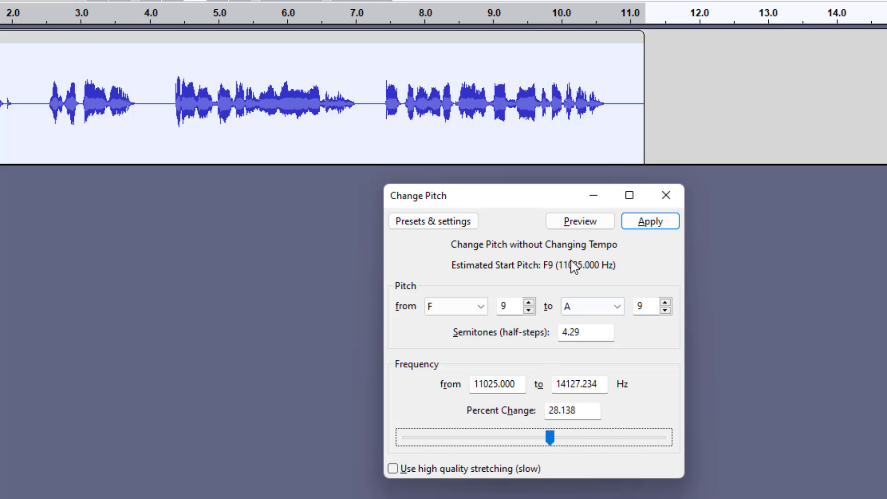
pyautogui.click(570, 223)
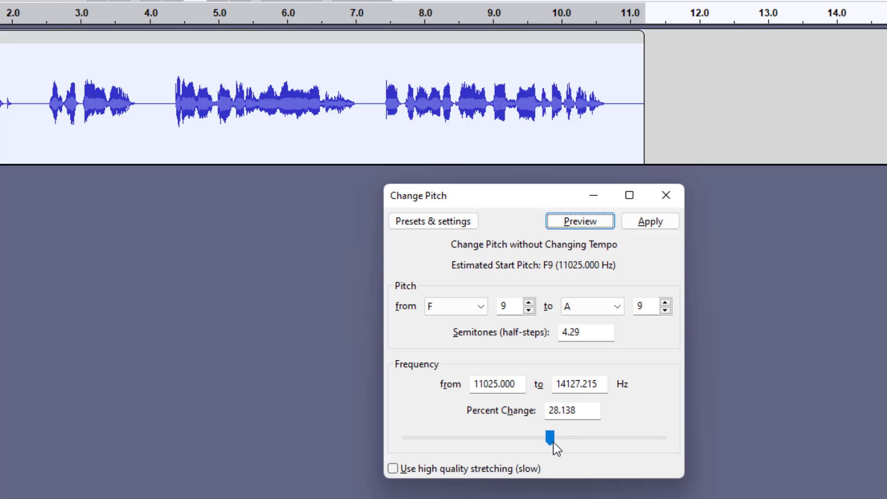
pyautogui.moveTo(550, 445); pyautogui.dragTo(579, 441)
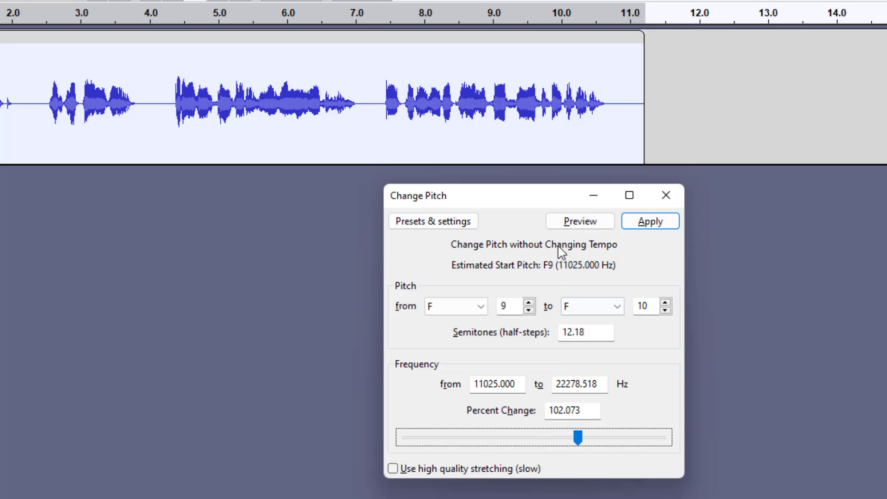
pyautogui.click(562, 226)
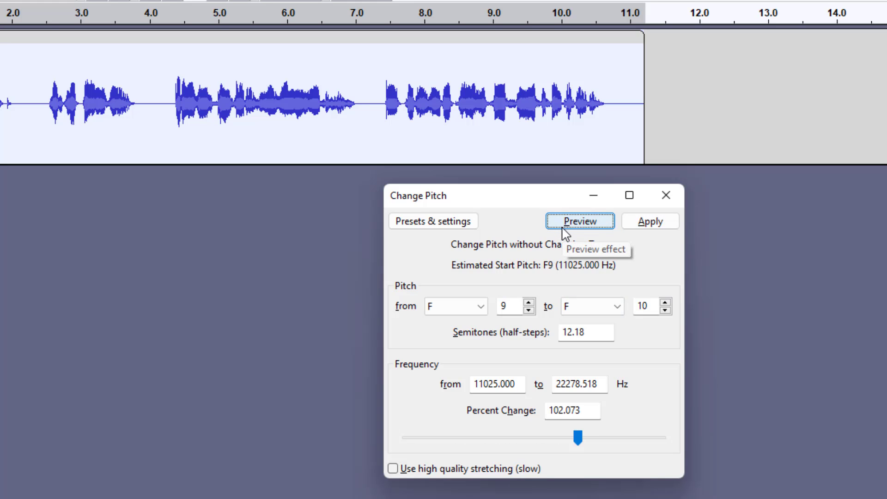
pyautogui.click(564, 229)
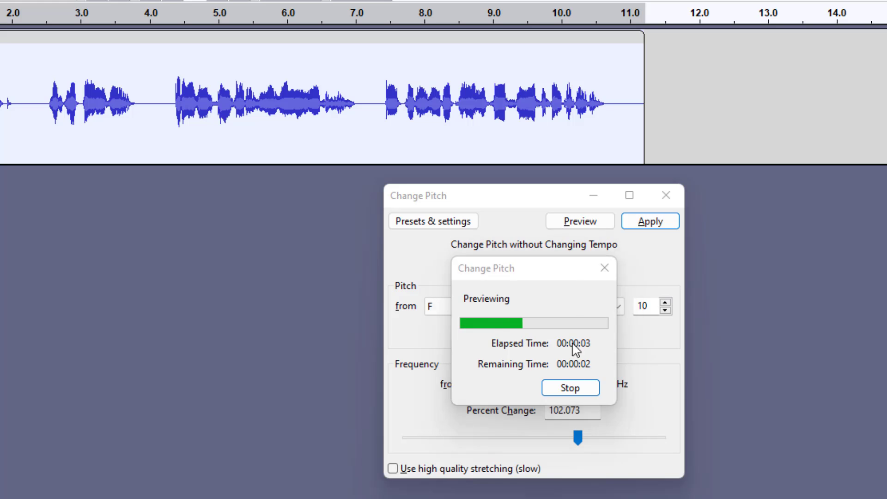
pyautogui.click(576, 387)
# Lower the pitch change to about −37% (−8 semitones) and preview it.
pyautogui.moveTo(578, 437); pyautogui.dragTo(487, 459)
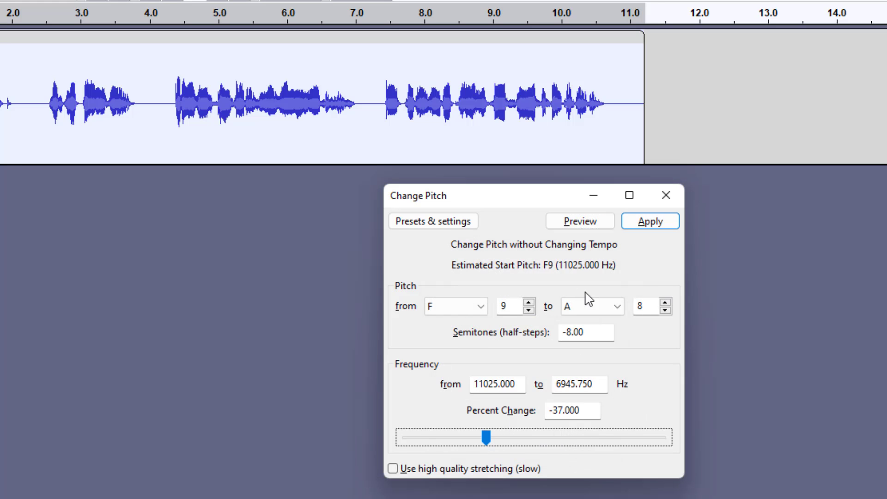
pyautogui.click(600, 225)
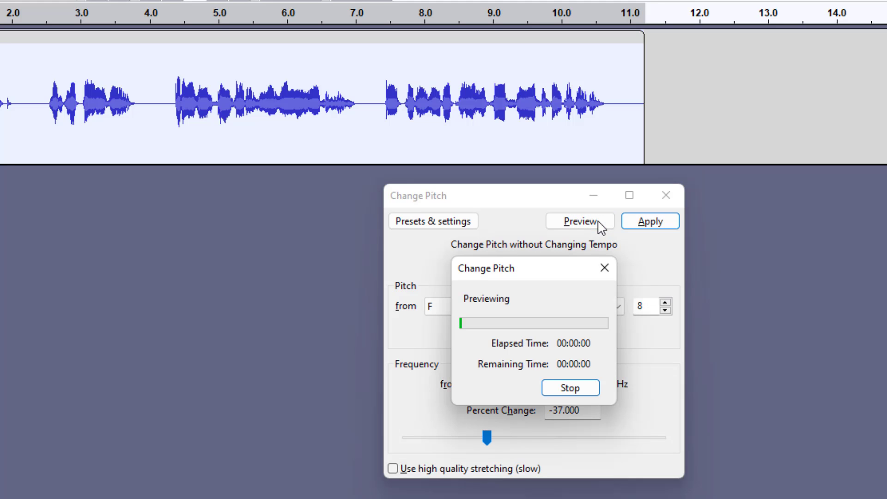
pyautogui.click(581, 390)
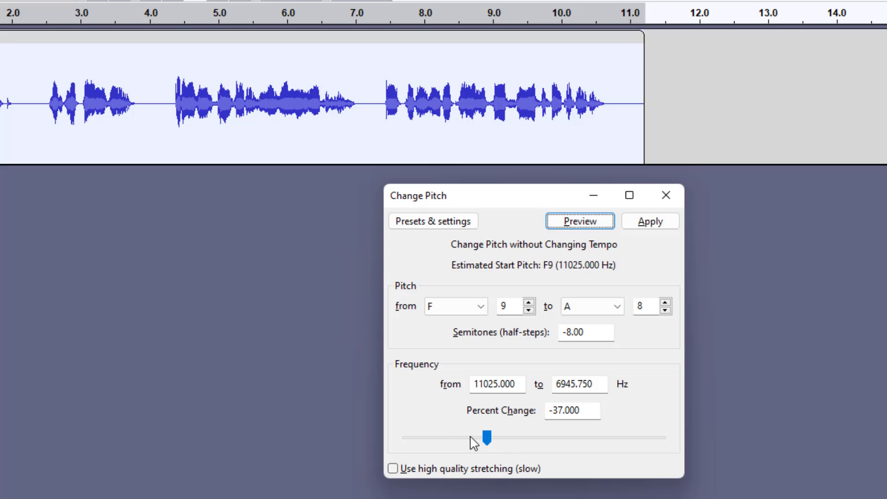
# Preview downward pitch shifts of −41%, then −23% (−4.52 semitones).
pyautogui.moveTo(485, 441)
pyautogui.mouseDown()
pyautogui.moveTo(496, 438)
pyautogui.moveTo(487, 440)
pyautogui.mouseUp()
pyautogui.click(495, 438)
pyautogui.click(576, 224)
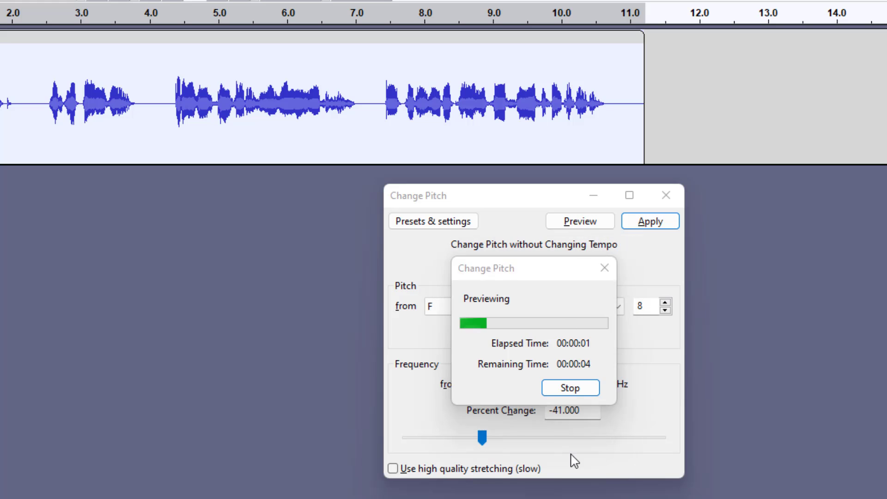
pyautogui.click(573, 387)
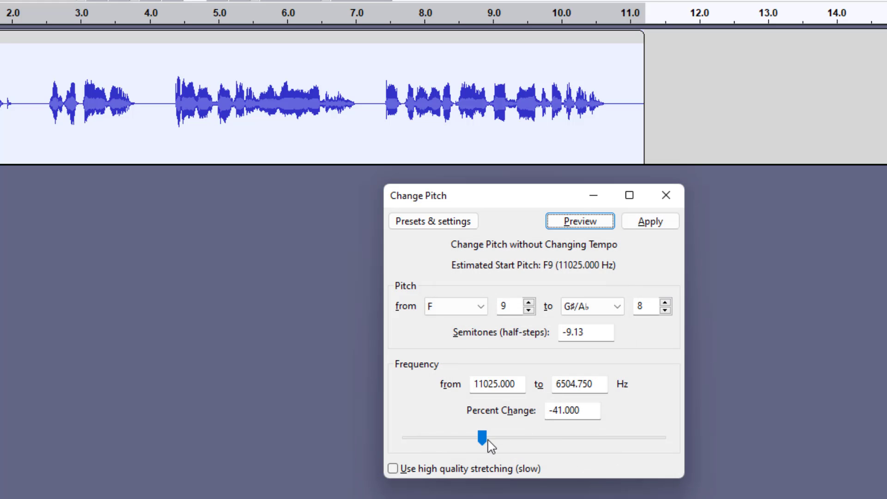
pyautogui.moveTo(483, 439); pyautogui.dragTo(503, 441)
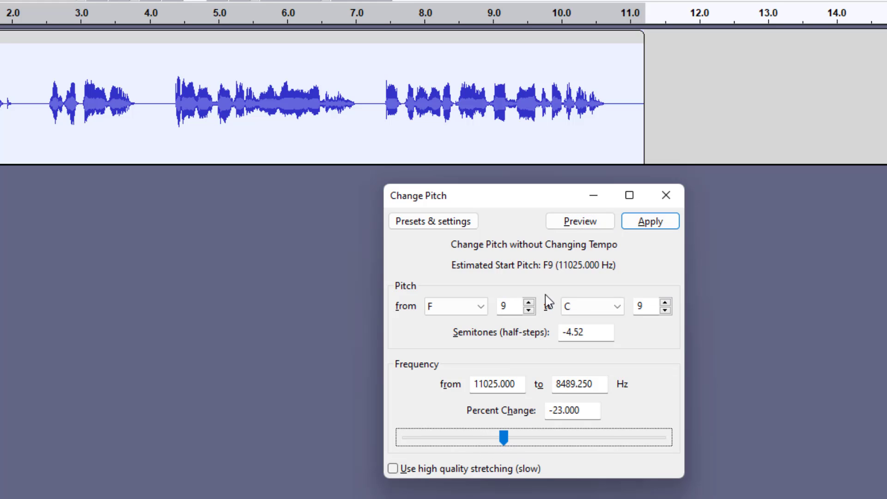
pyautogui.click(576, 222)
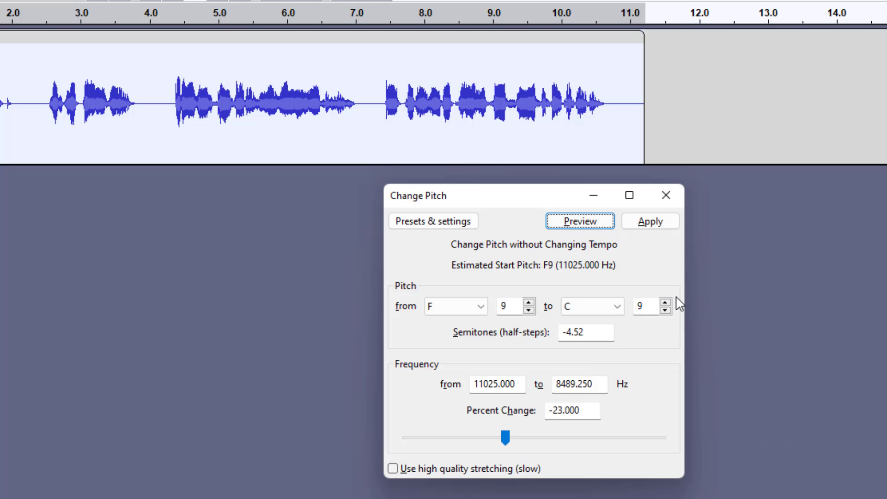
# Close Change Pitch unapplied and preview a Change Tempo increase of about 6%.
pyautogui.click(665, 196)
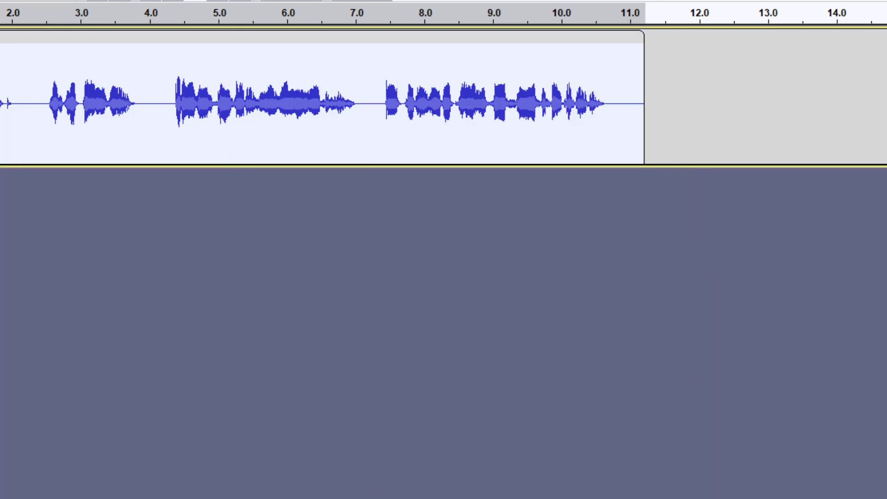
pyautogui.click(40, 0)
pyautogui.moveTo(55, 48)
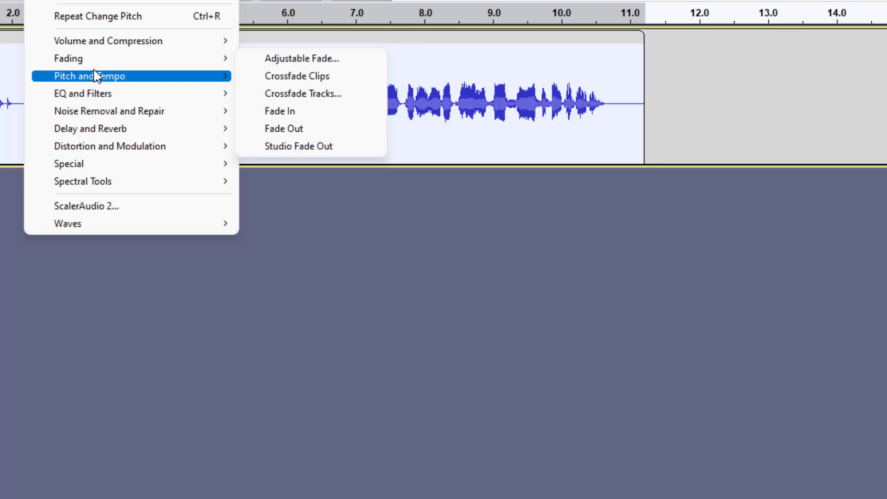
pyautogui.moveTo(97, 76)
pyautogui.click(287, 112)
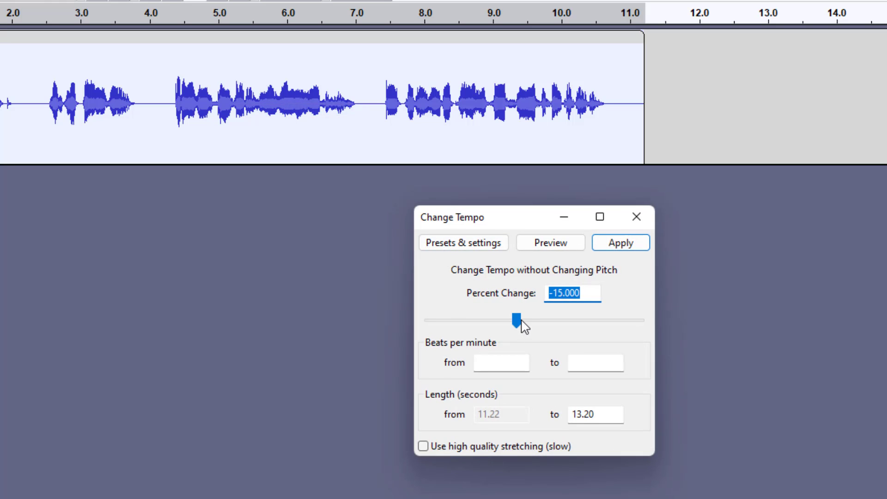
pyautogui.moveTo(523, 326); pyautogui.dragTo(540, 323)
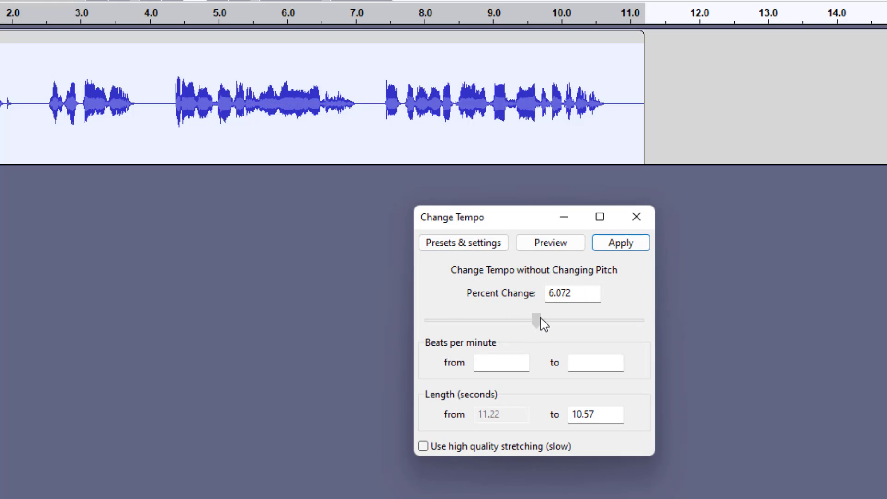
pyautogui.click(550, 243)
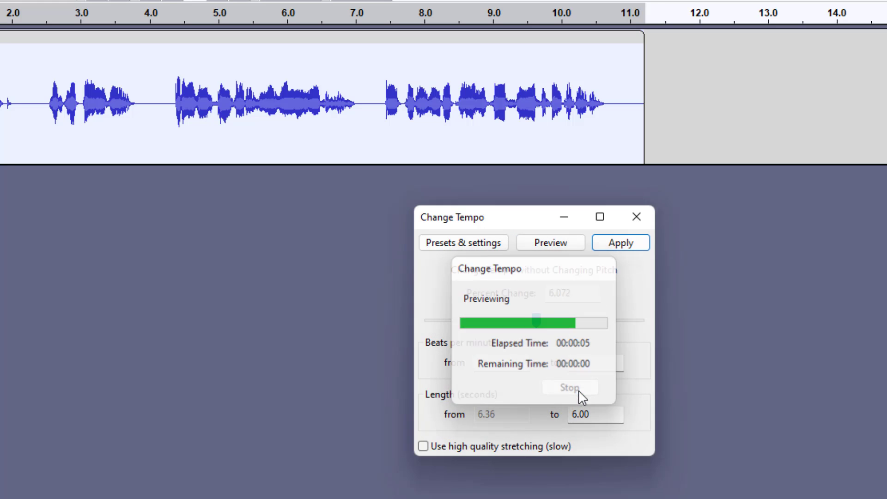
# Speed the tempo up by 141.551%, shortening the clip to 4.64 s, and preview it.
pyautogui.click(537, 321)
pyautogui.moveTo(538, 322); pyautogui.dragTo(583, 321)
pyautogui.click(549, 242)
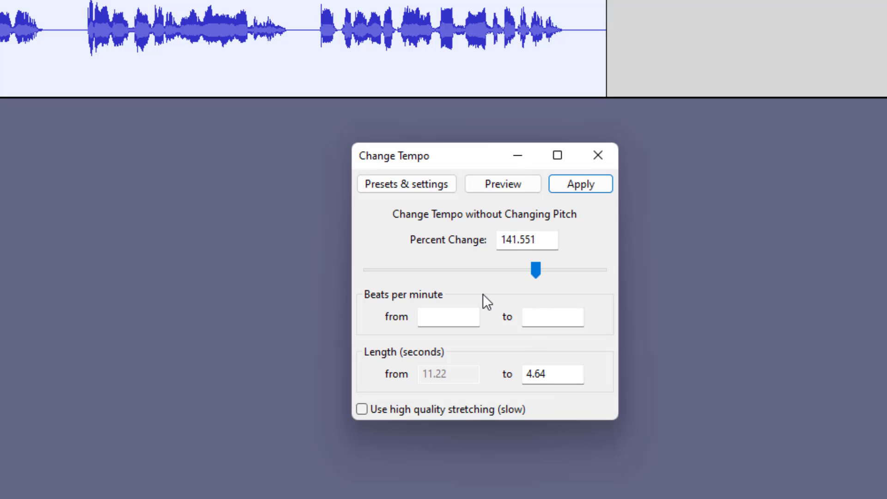
# Set the tempo change to −31% (16.26 s) and preview the slowed voice.
pyautogui.click(455, 272)
pyautogui.click(455, 274)
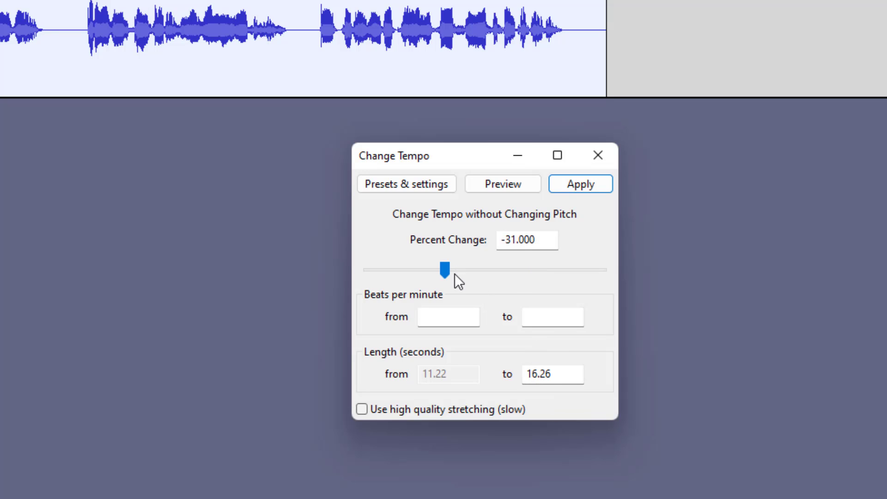
pyautogui.click(502, 183)
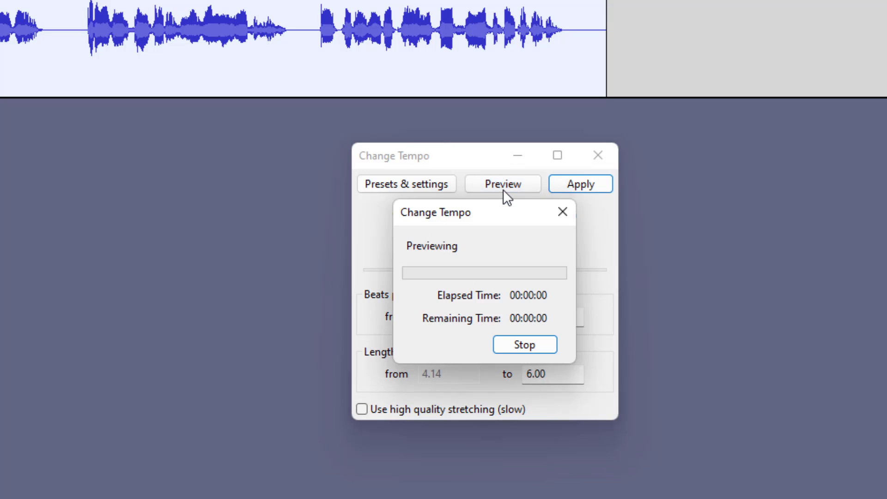